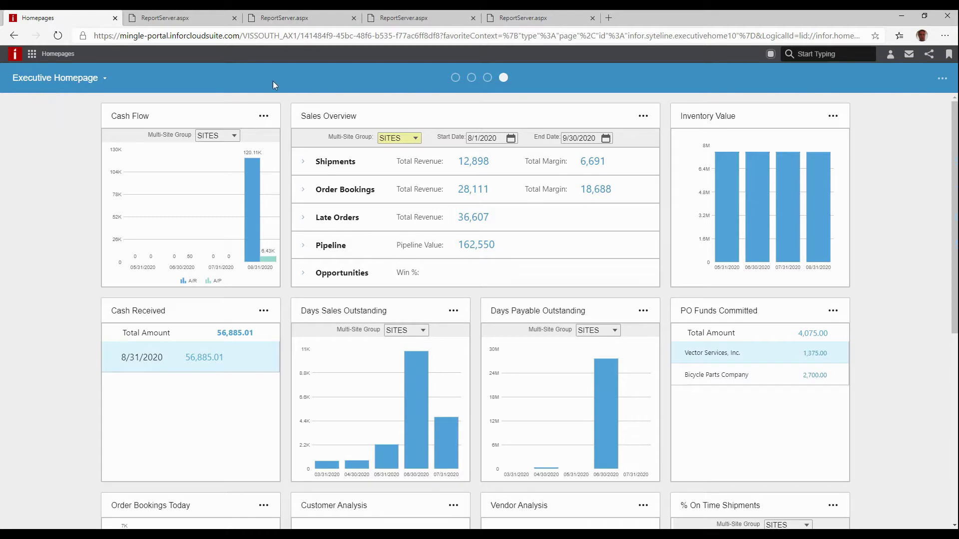
# Step: Browse the catalog of available pages from the page actions menu, then close it
pyautogui.click(942, 79)
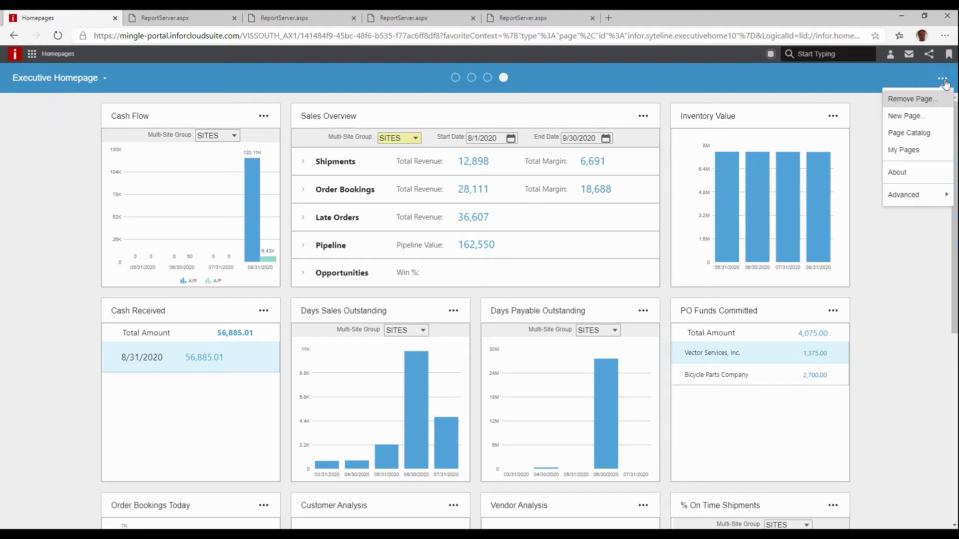
pyautogui.click(923, 134)
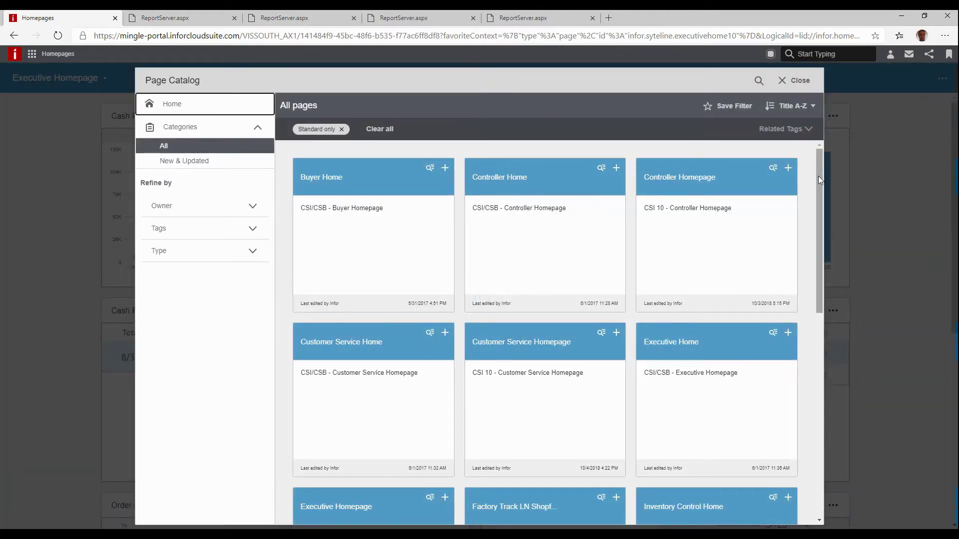
pyautogui.moveTo(818, 177); pyautogui.dragTo(805, 387)
pyautogui.moveTo(813, 434); pyautogui.dragTo(807, 226)
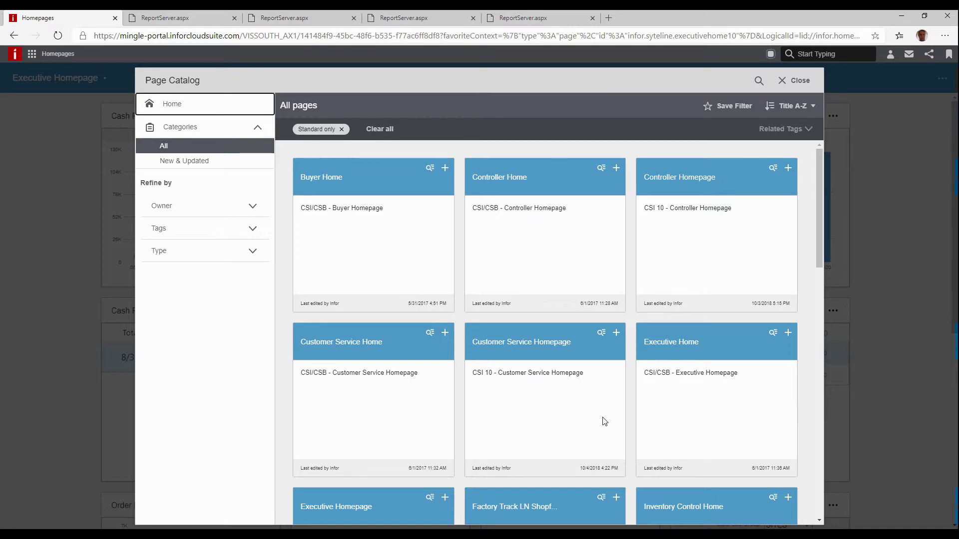
pyautogui.click(801, 81)
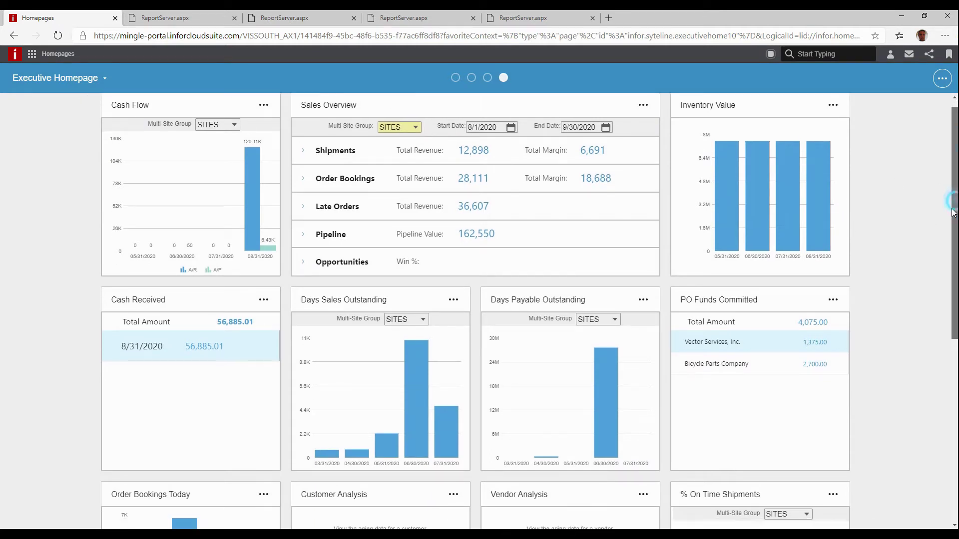
# Step: Look at the Quality Control Homepage, then return to the Executive Homepage
pyautogui.scroll(-3, 922, 228)
pyautogui.scroll(-4, 529, 311)
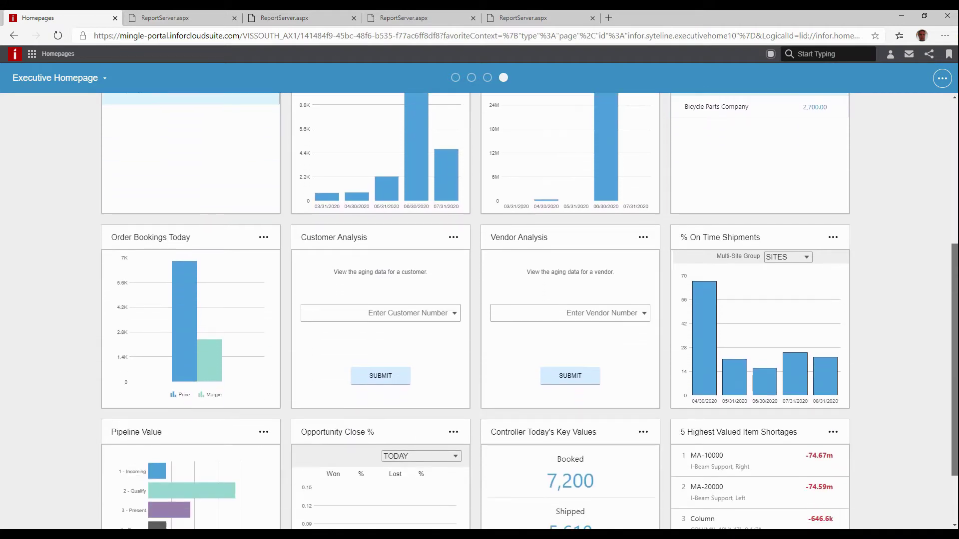
pyautogui.scroll(8, 529, 312)
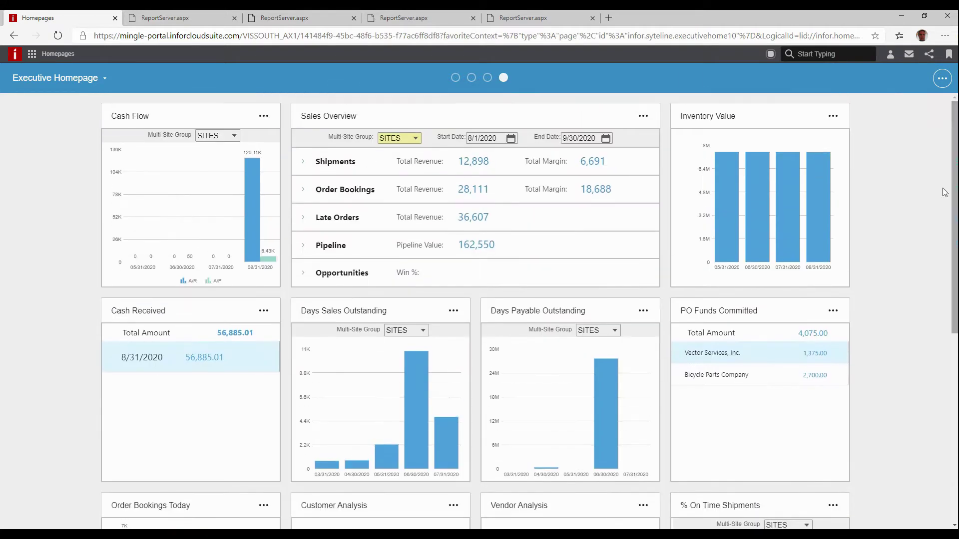
pyautogui.click(487, 79)
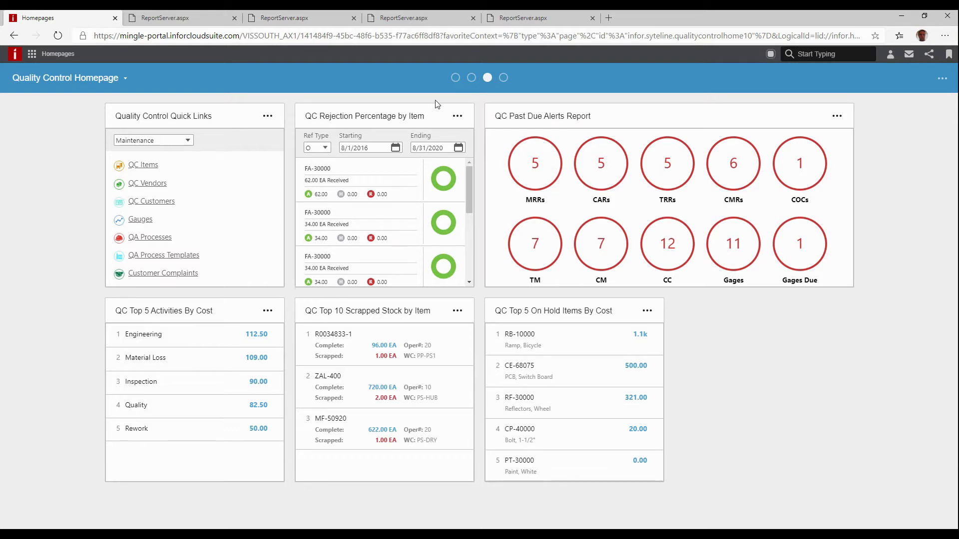
pyautogui.click(503, 77)
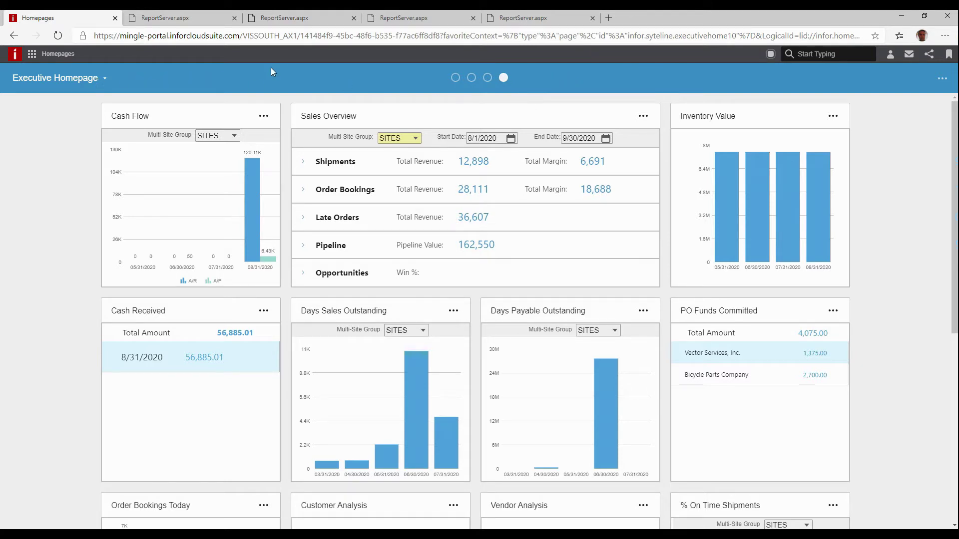
# Step: Duplicate the Executive Homepage via Advanced > Duplicate Page, keeping the title 'Executive Homepage - Copy'
pyautogui.click(942, 79)
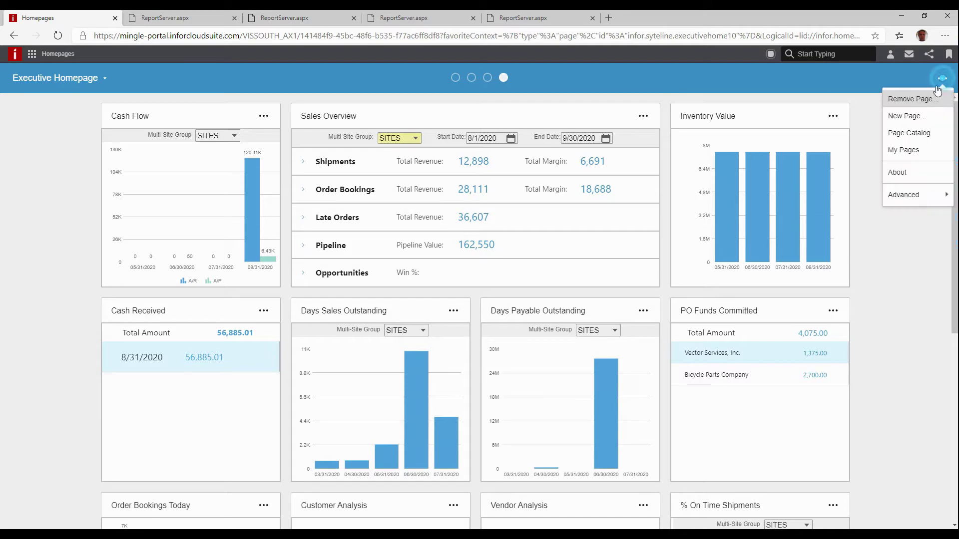
pyautogui.moveTo(897, 199)
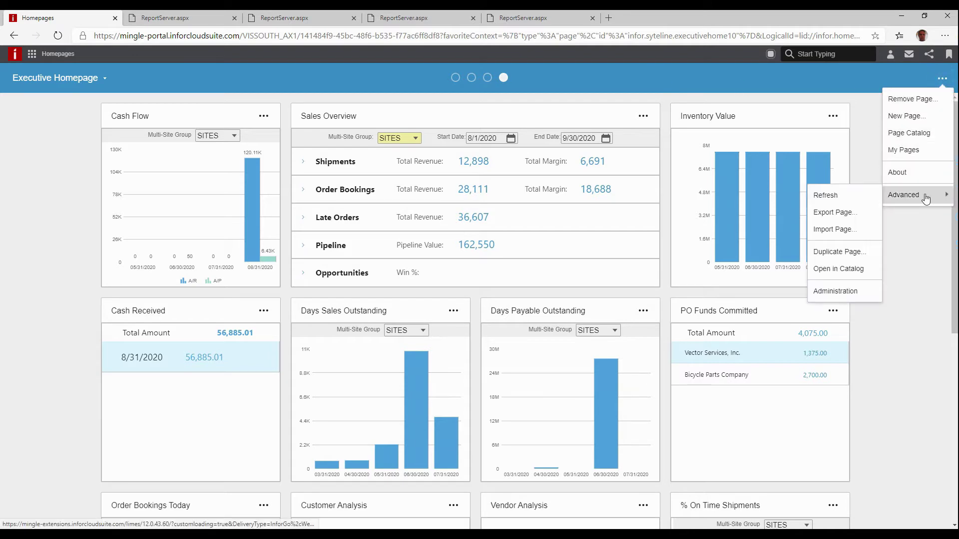
pyautogui.click(843, 252)
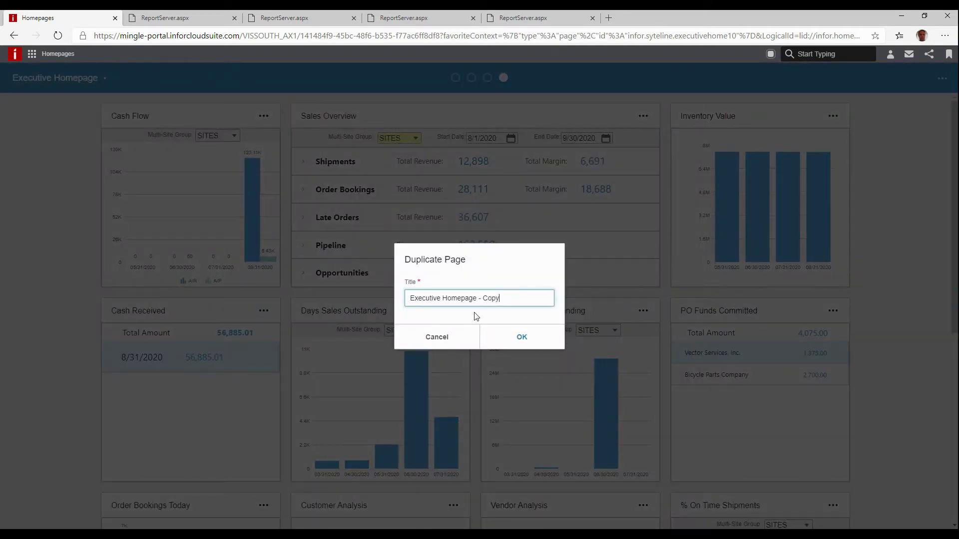
pyautogui.click(522, 335)
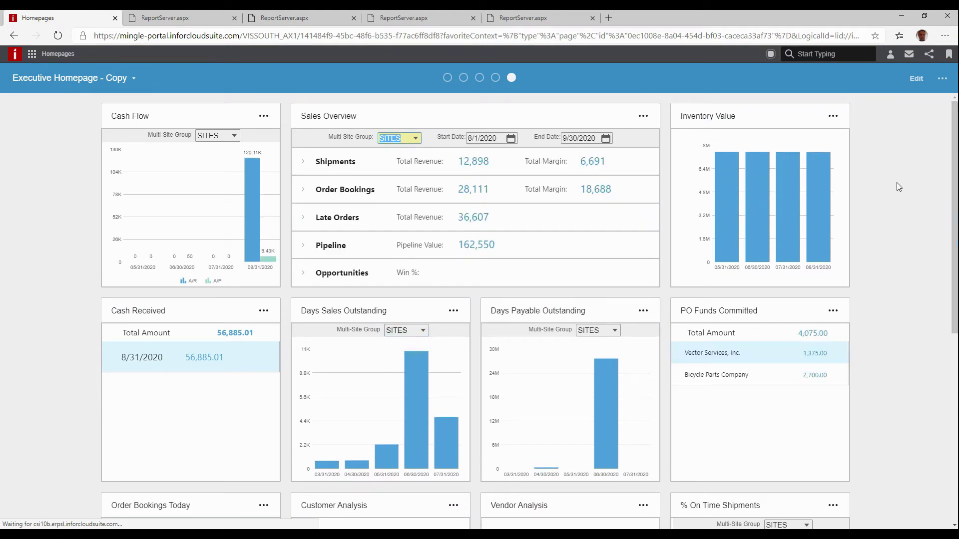
# Step: Put Executive Homepage - Copy into edit mode and open the Widget Catalog from the empty plus tile
pyautogui.scroll(-5, 870, 158)
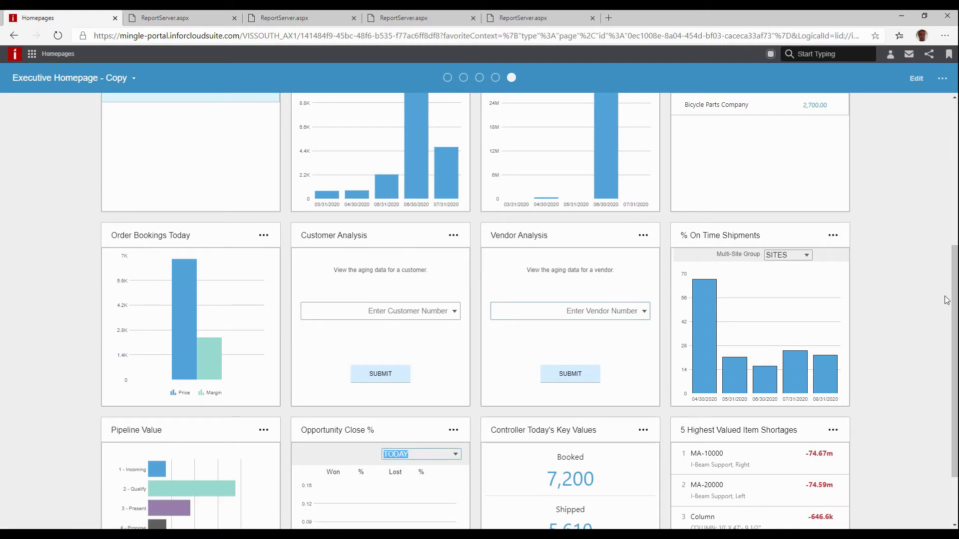
pyautogui.moveTo(951, 301); pyautogui.dragTo(947, 152)
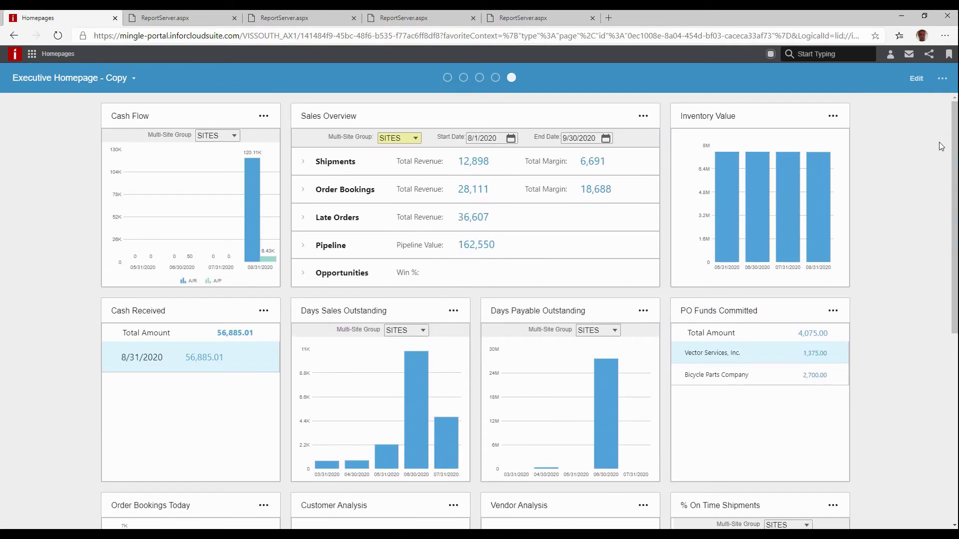
pyautogui.click(917, 79)
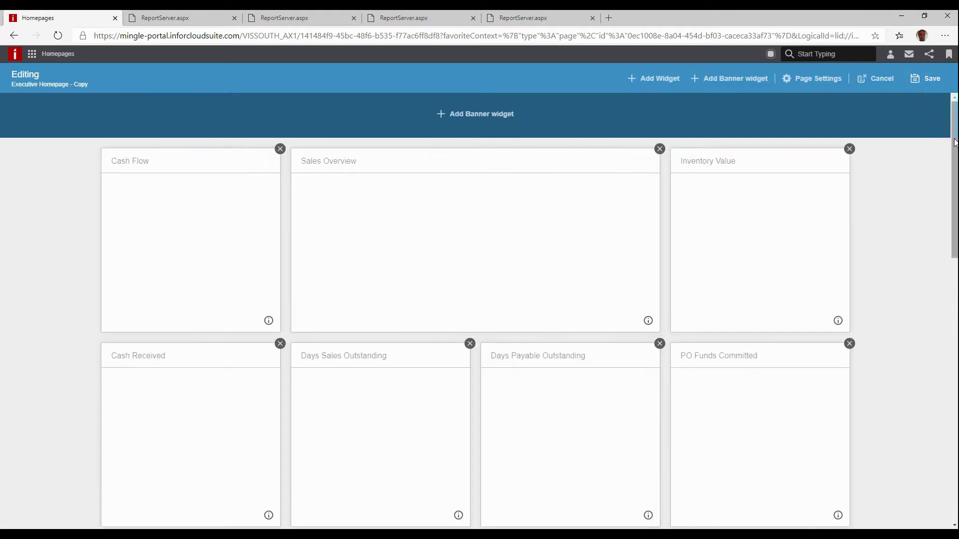
pyautogui.scroll(-12, 590, 402)
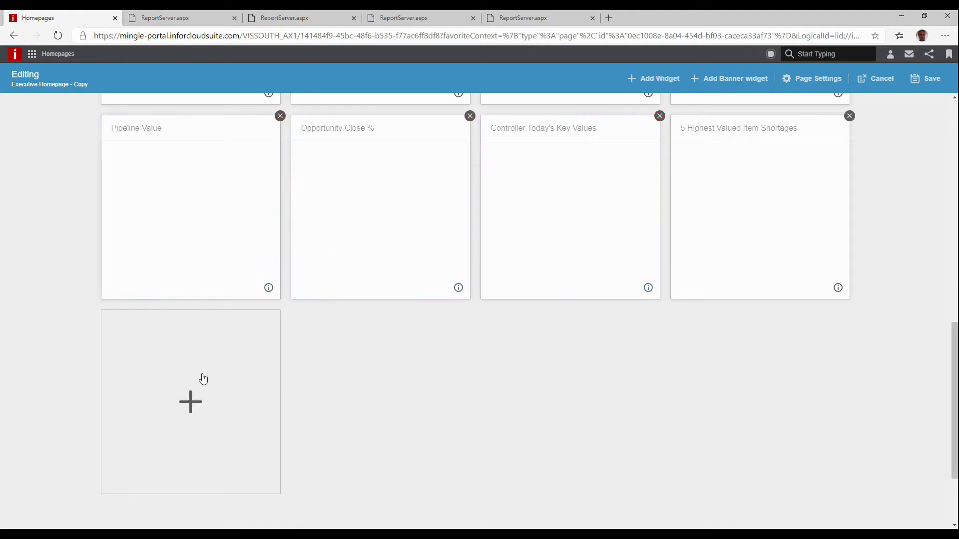
pyautogui.click(190, 402)
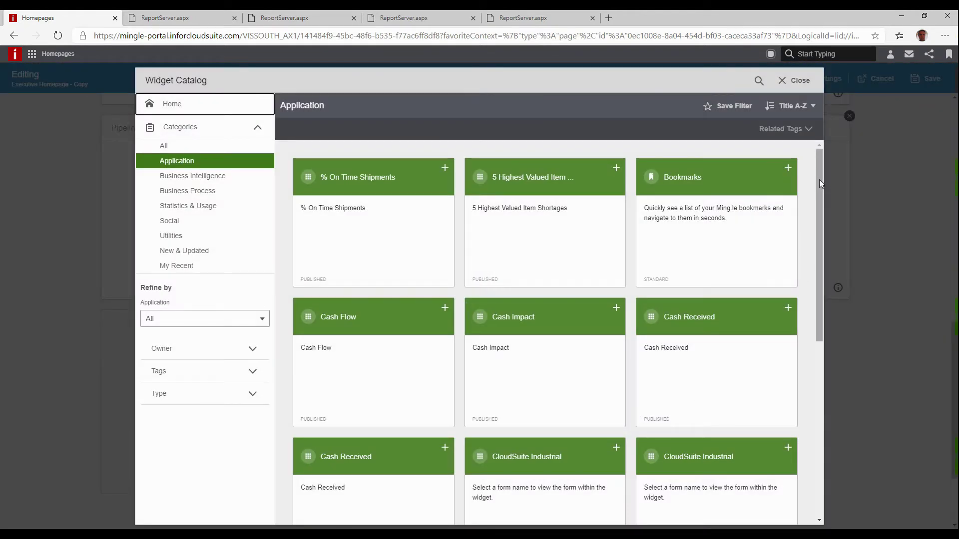
# Step: Search the Widget Catalog for 'QC', add QC Rejection Percentage by Item, and close the catalog
pyautogui.moveTo(819, 179); pyautogui.dragTo(810, 370)
pyautogui.moveTo(817, 331); pyautogui.dragTo(821, 206)
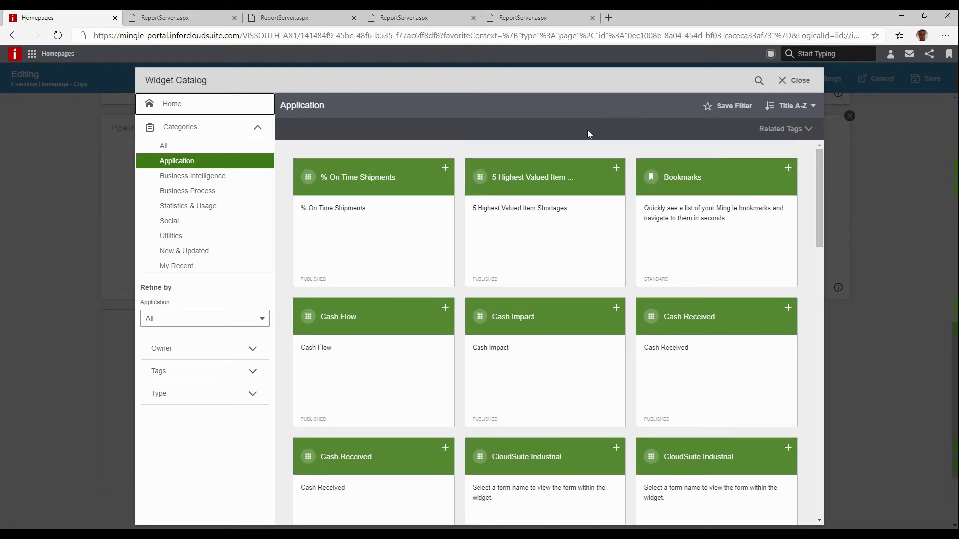
pyautogui.press('Tab')
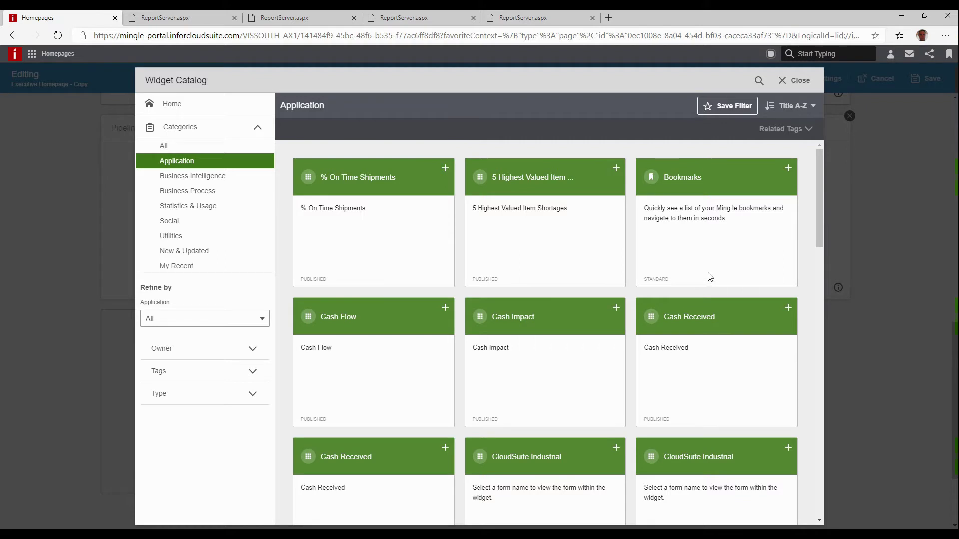
pyautogui.click(758, 82)
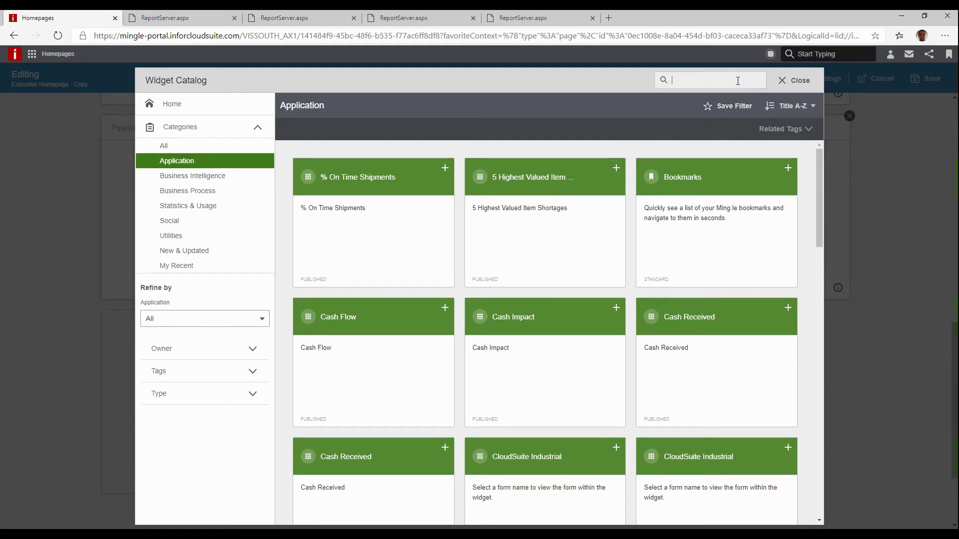
pyautogui.write('QC')
pyautogui.press('Return')
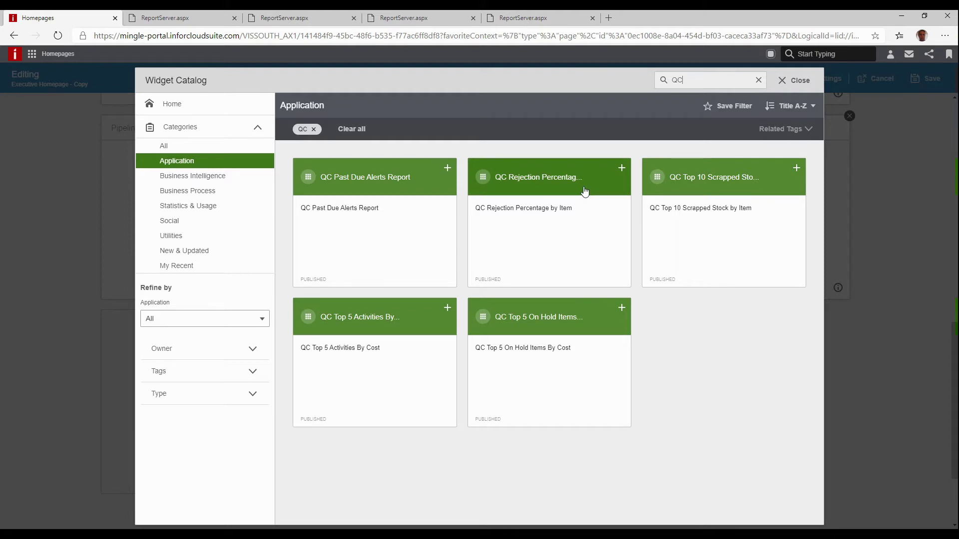
pyautogui.click(622, 168)
pyautogui.click(799, 81)
pyautogui.moveTo(199, 344)
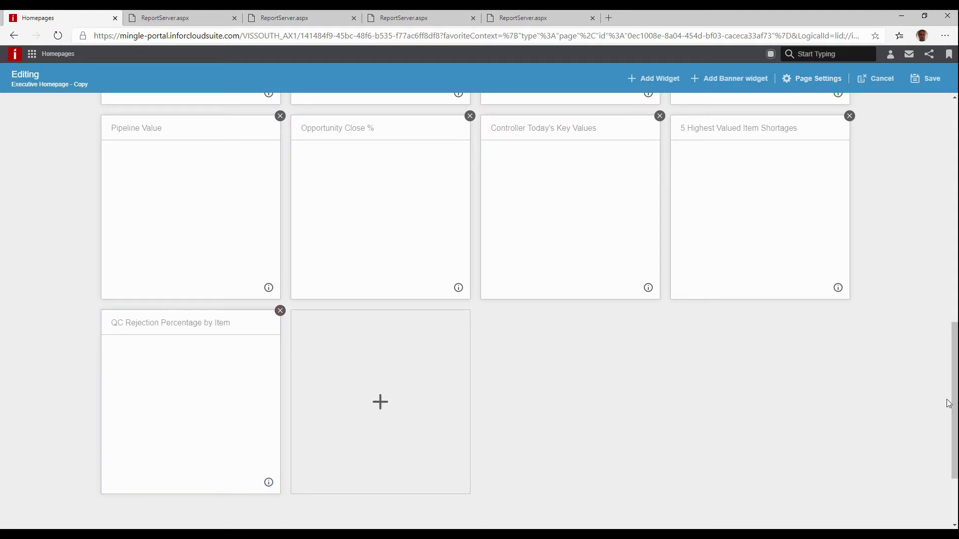
# Step: Widen the Pipeline Value widget to span two columns
pyautogui.moveTo(950, 400); pyautogui.dragTo(955, 353)
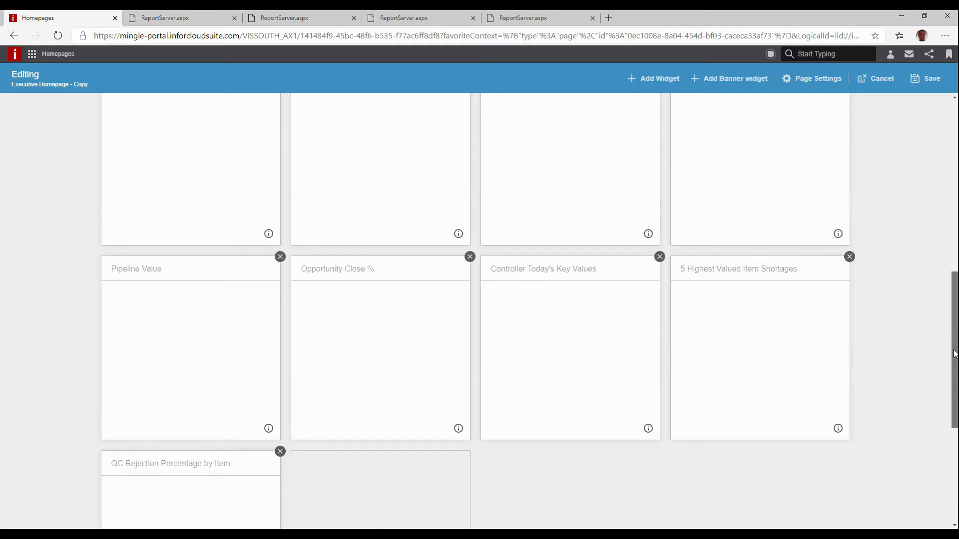
pyautogui.click(190, 338)
pyautogui.moveTo(280, 349); pyautogui.dragTo(468, 357)
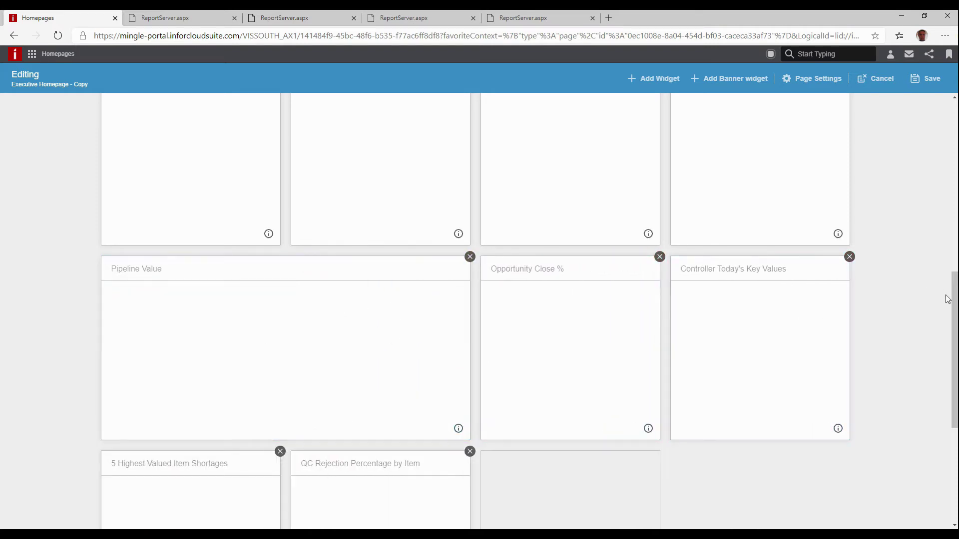
# Step: Move PO Funds Committed beside Cash Received and save the homepage
pyautogui.moveTo(953, 312); pyautogui.dragTo(952, 142)
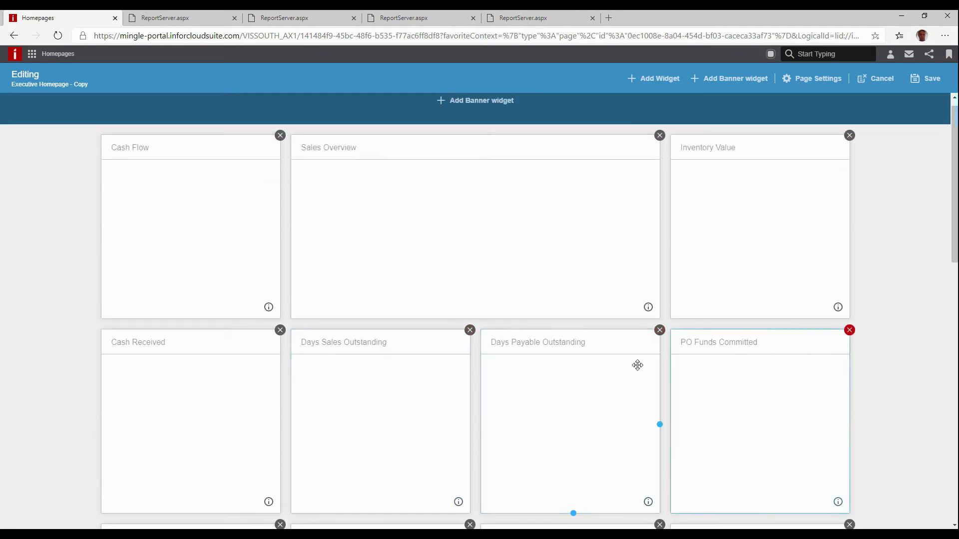
pyautogui.moveTo(747, 347); pyautogui.dragTo(368, 349)
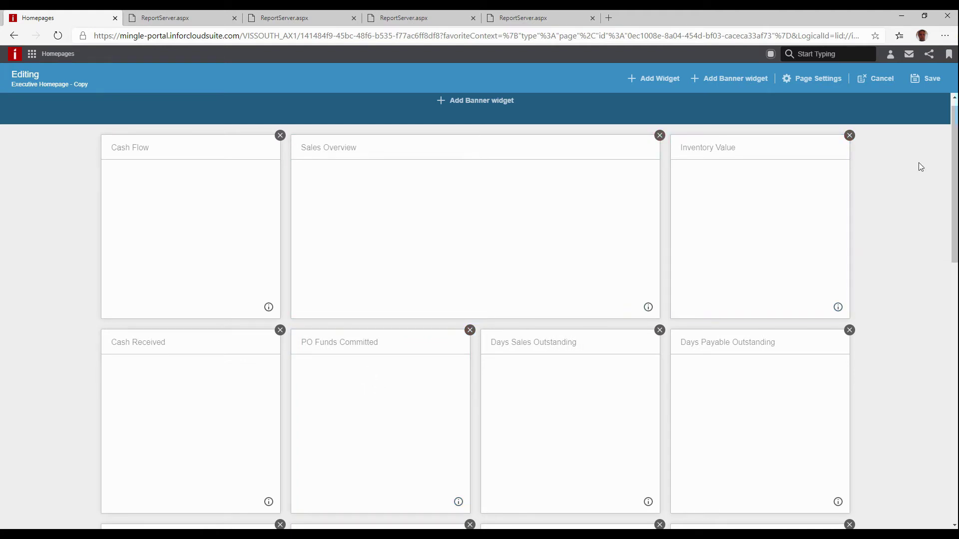
pyautogui.click(919, 85)
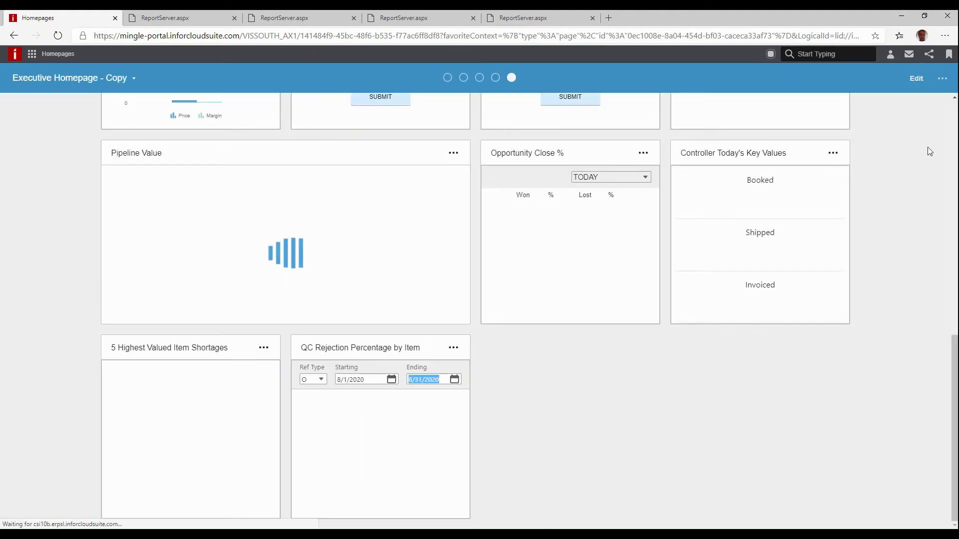
# Step: Set the QC Rejection Percentage by Item Starting date to 8/1/2016 and review the FA-30000 results
pyautogui.moveTo(954, 131); pyautogui.dragTo(942, 391)
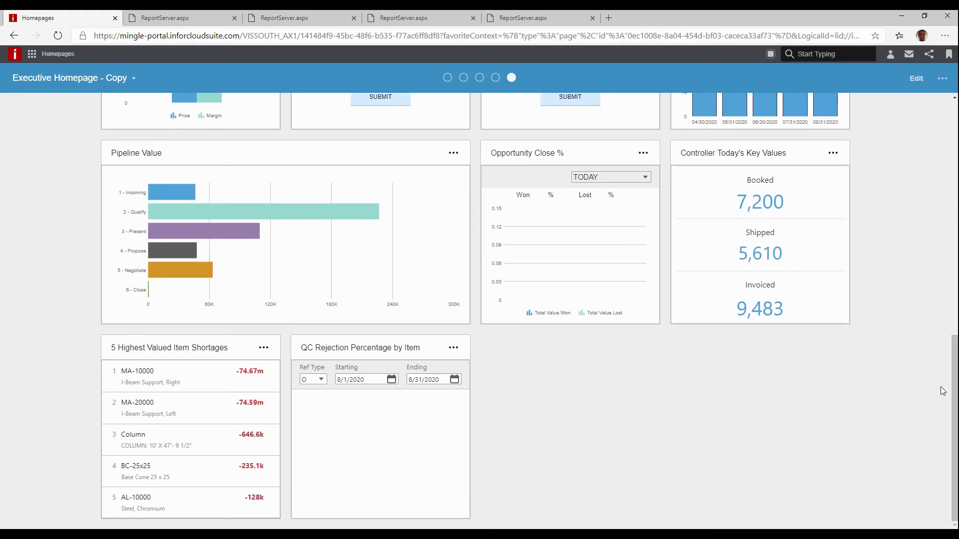
pyautogui.click(391, 380)
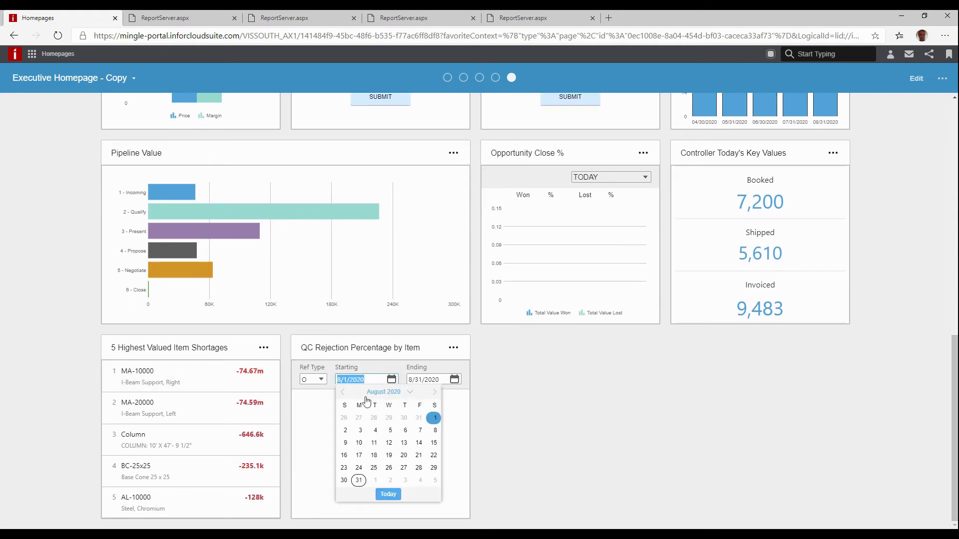
pyautogui.click(409, 393)
pyautogui.click(401, 410)
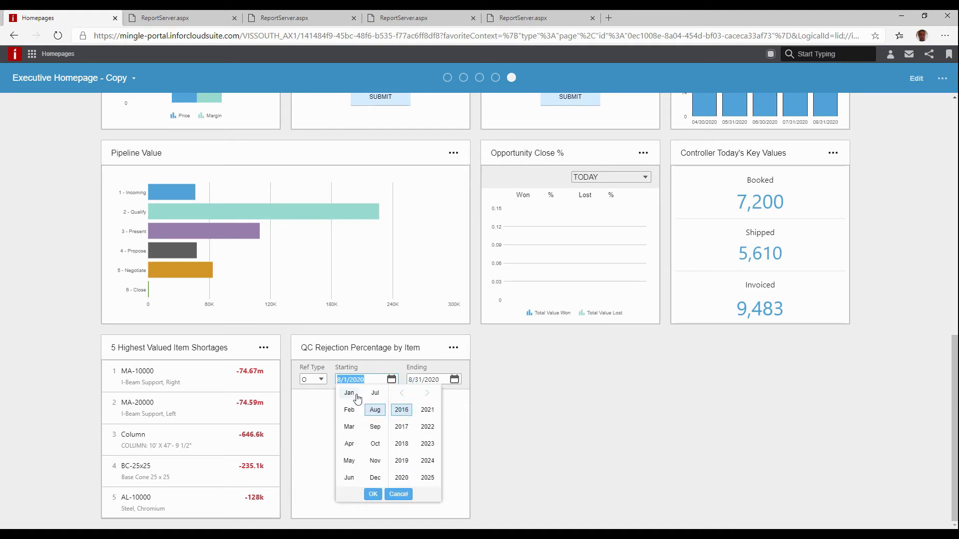
pyautogui.click(373, 494)
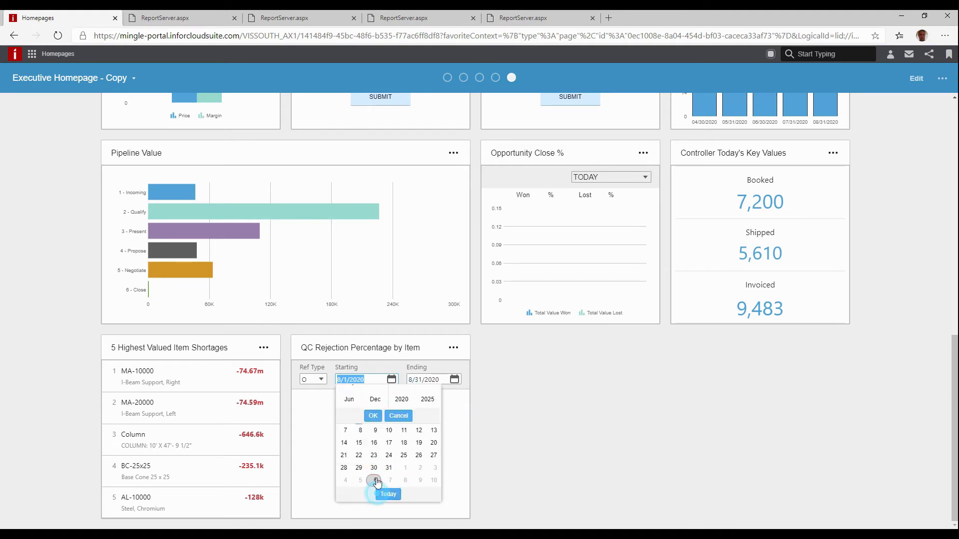
pyautogui.click(360, 419)
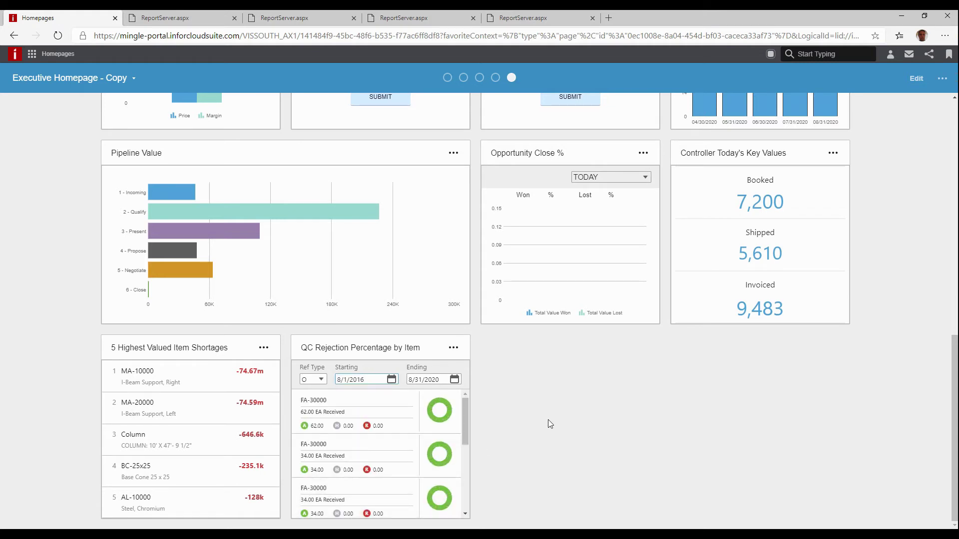
pyautogui.moveTo(950, 379); pyautogui.dragTo(951, 135)
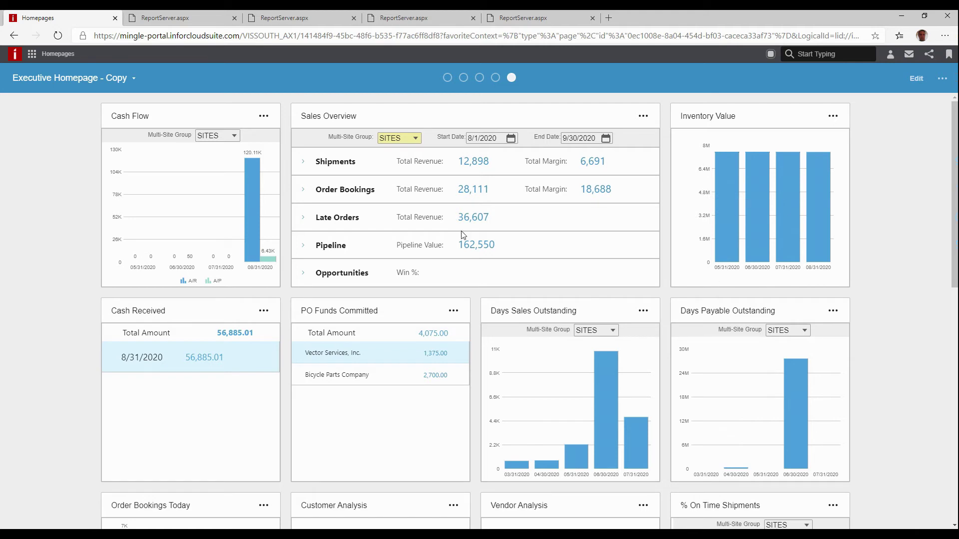
# Step: Expand and collapse the Shipments and Order Bookings details in Sales Overview
pyautogui.click(303, 162)
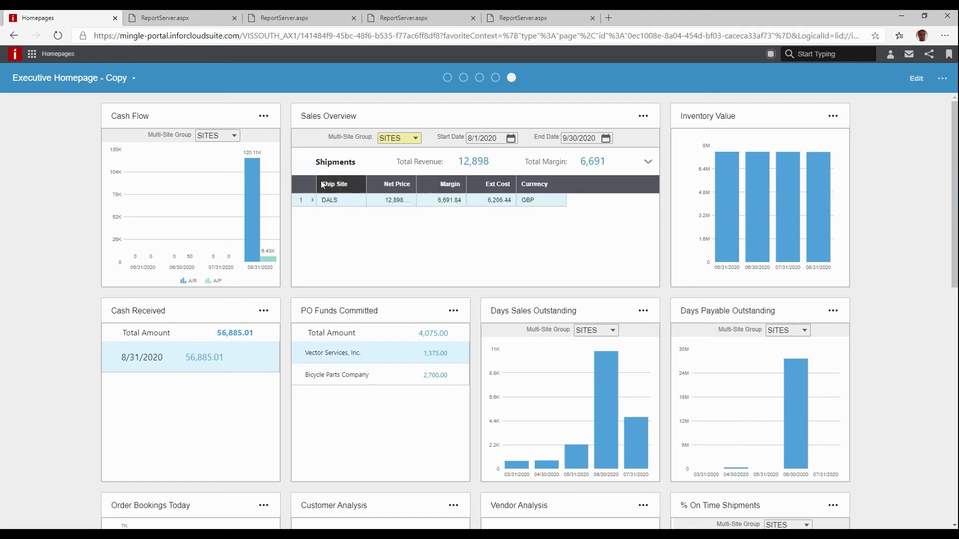
pyautogui.click(305, 162)
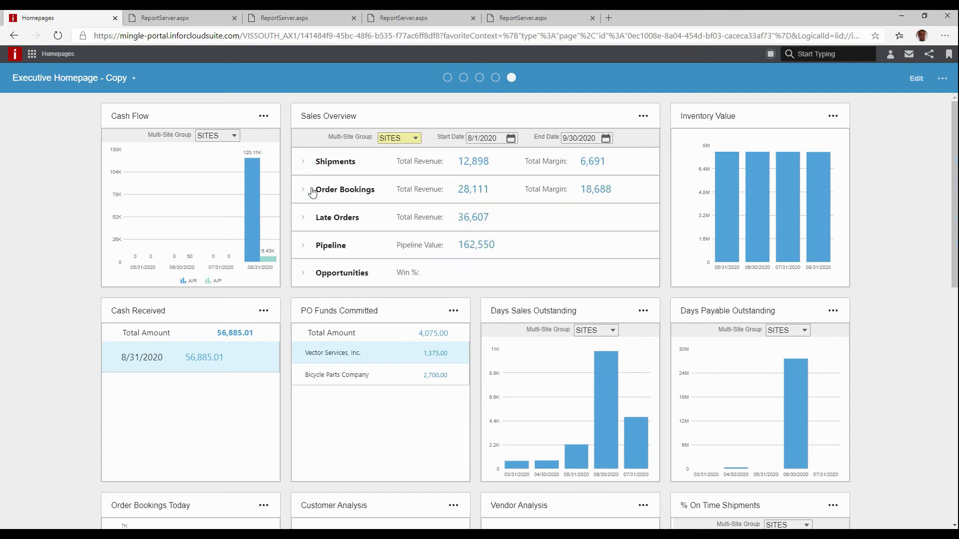
pyautogui.click(302, 192)
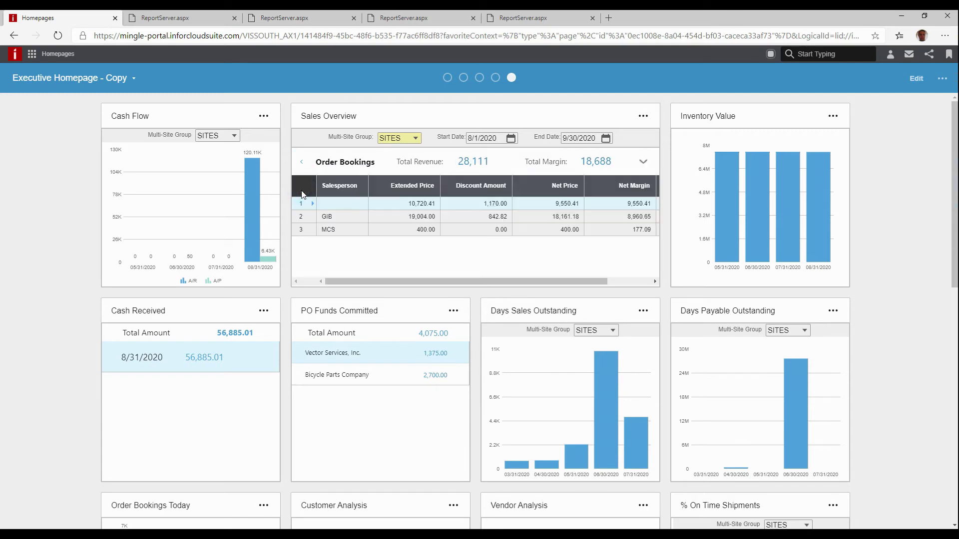
pyautogui.click(302, 162)
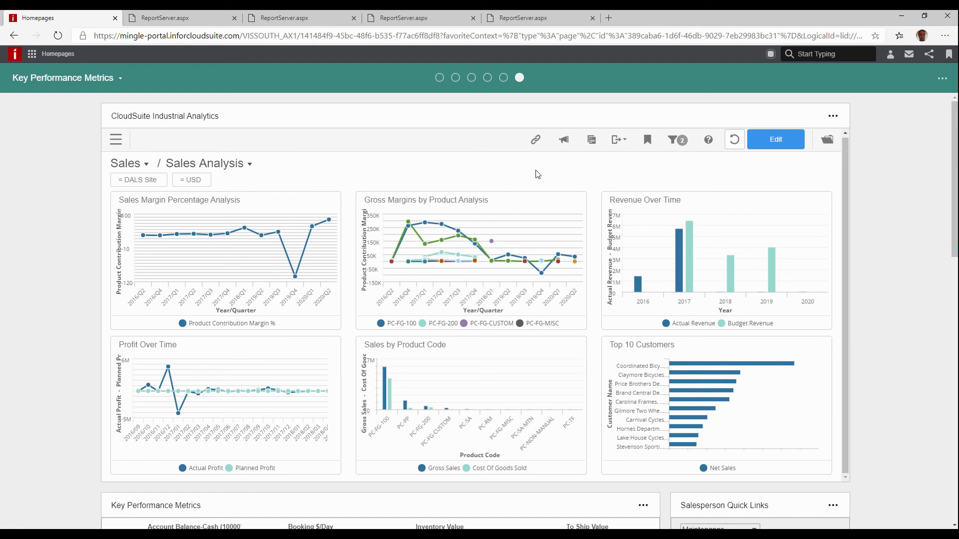
# Step: Filter Revenue Over Time to 2017 and drill into the Booking $/Day order details
pyautogui.click(696, 259)
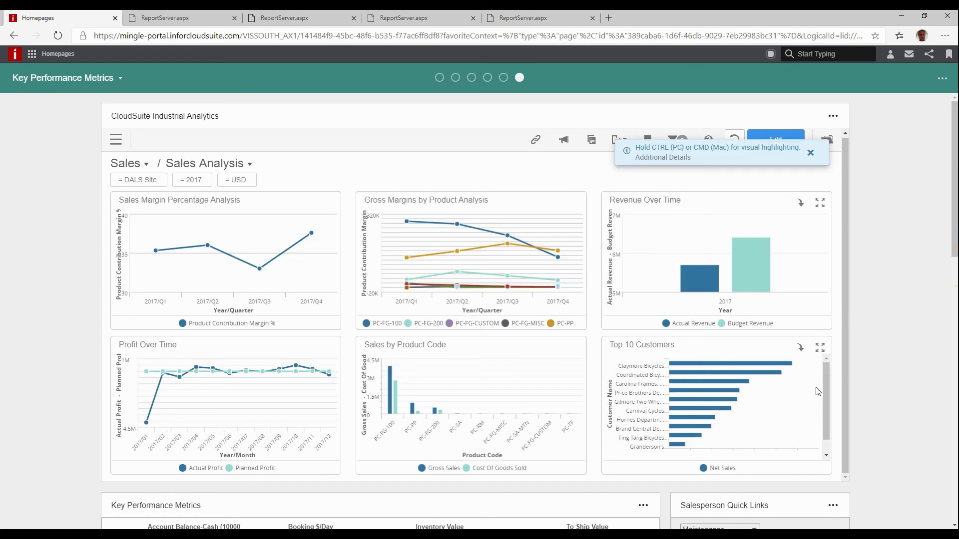
pyautogui.moveTo(950, 240); pyautogui.dragTo(950, 381)
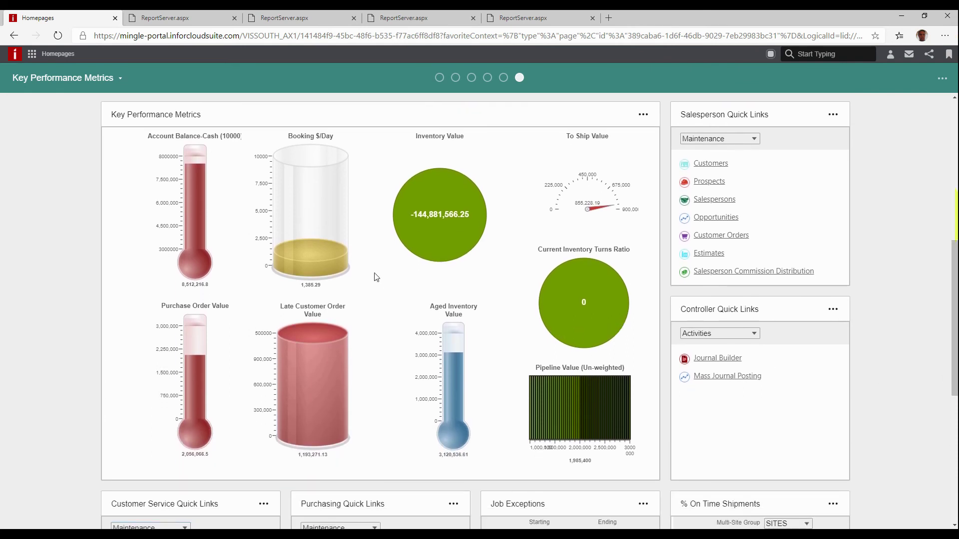
pyautogui.click(311, 218)
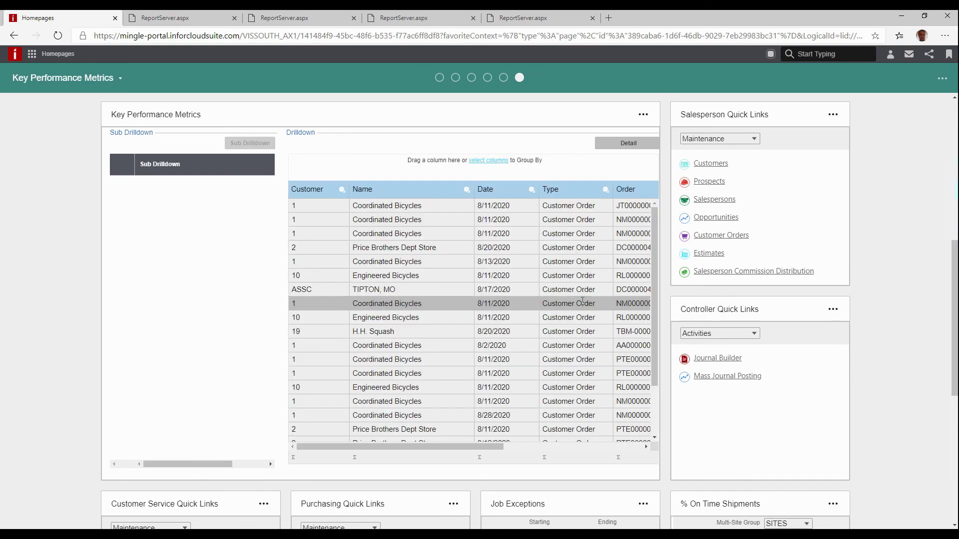